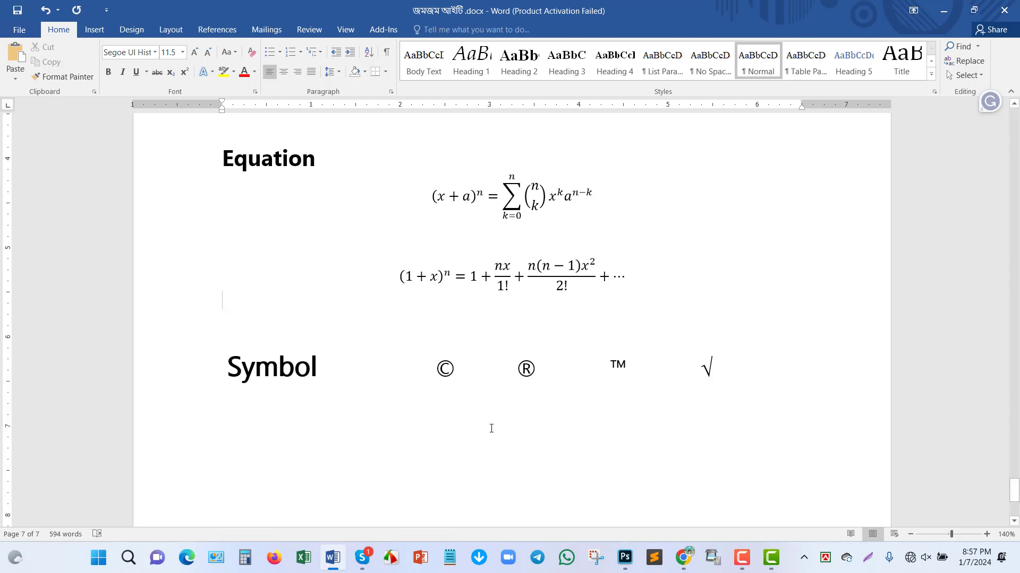
{"action": "left_click", "coordinate": [448, 198]}
{"action": "left_click", "coordinate": [666, 228]}
{"action": "left_click", "coordinate": [527, 193]}
{"action": "left_click", "coordinate": [668, 195]}
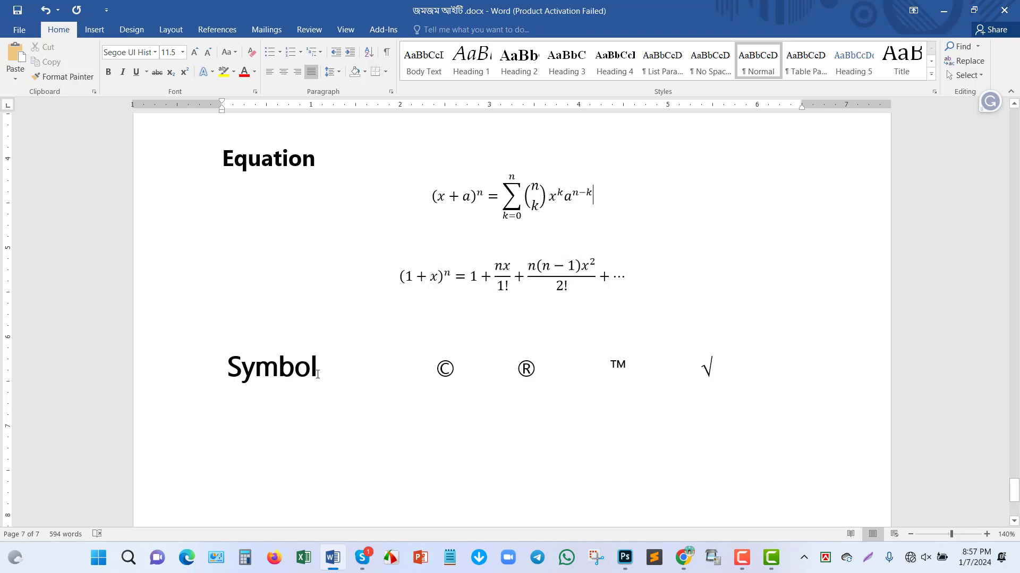
{"action": "double_click", "coordinate": [434, 372]}
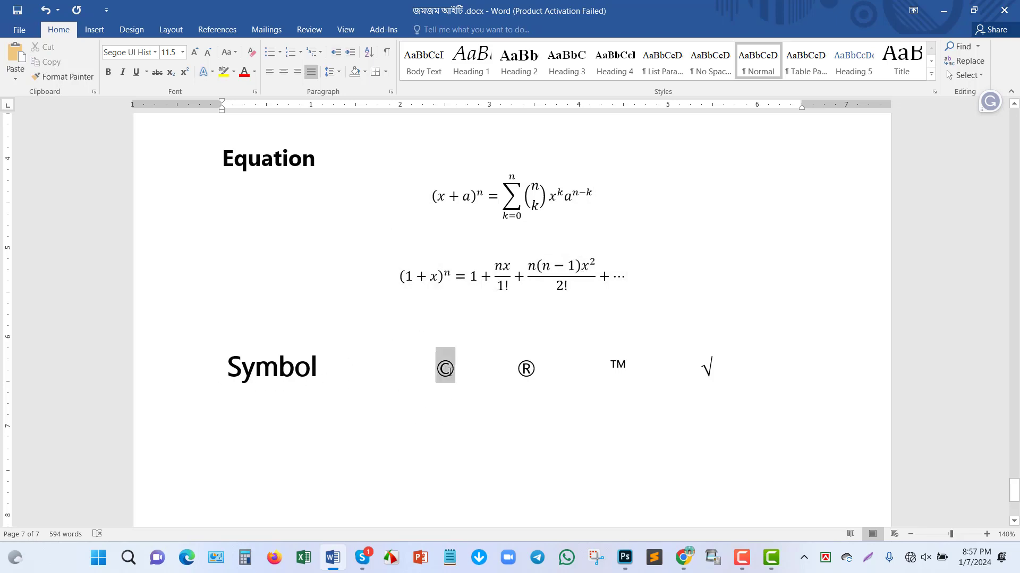
{"action": "left_click", "coordinate": [471, 426]}
{"action": "left_click_drag", "start_coordinate": [474, 371], "coordinate": [429, 373]}
{"action": "left_click", "coordinate": [494, 456]}
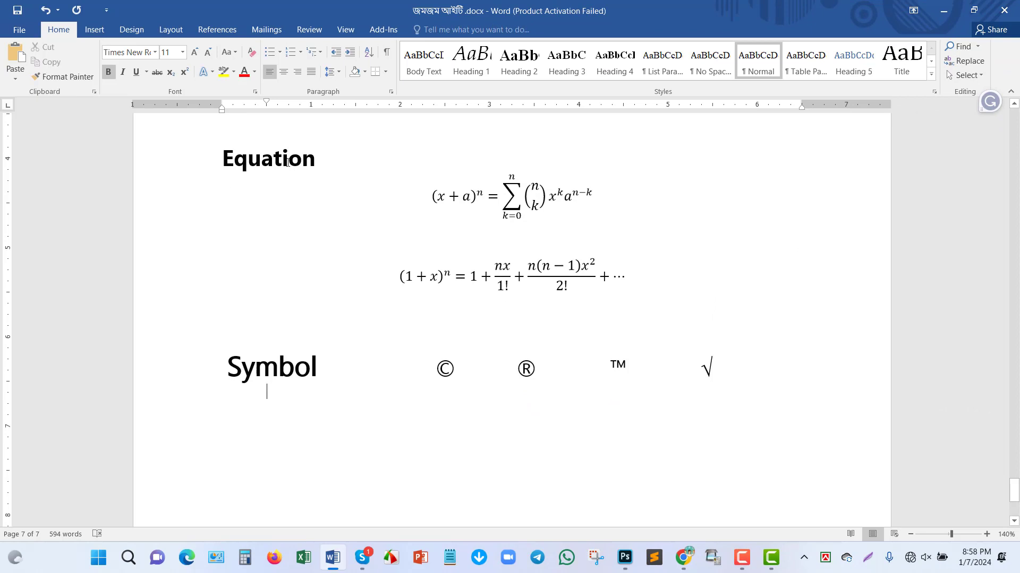
Review the built-in equations available for insertion, closing the gallery without choosing one
{"action": "left_click", "coordinate": [88, 33]}
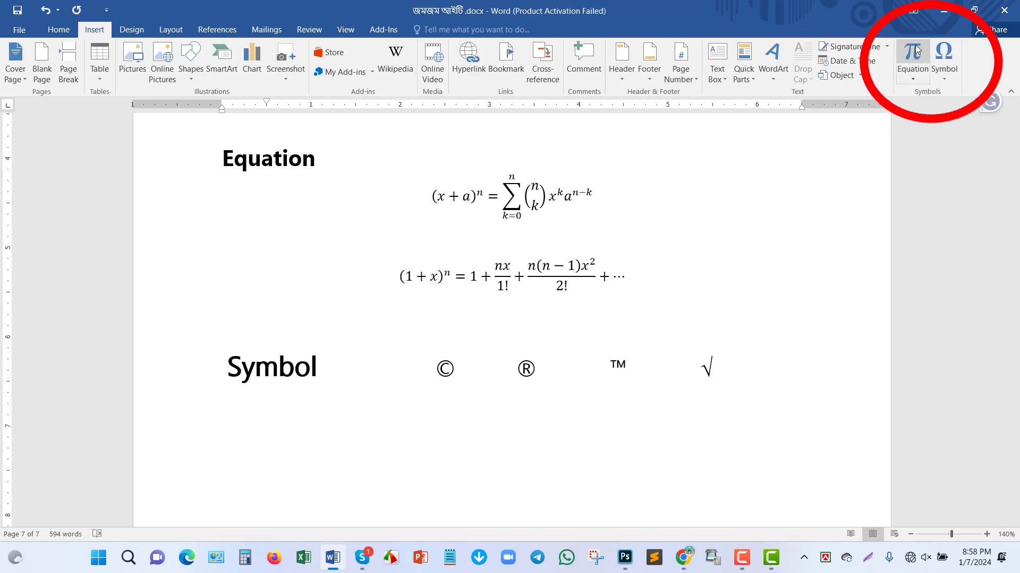
{"action": "left_click", "coordinate": [913, 80]}
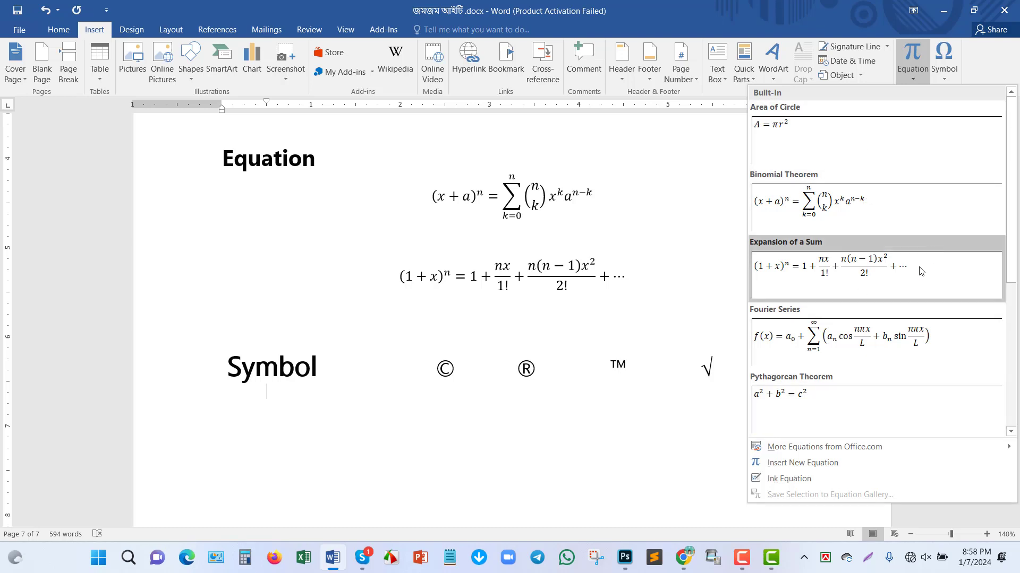
{"action": "scroll", "coordinate": [897, 300], "scroll_direction": "down", "scroll_amount": 2}
{"action": "scroll", "coordinate": [879, 319], "scroll_direction": "up", "scroll_amount": 2}
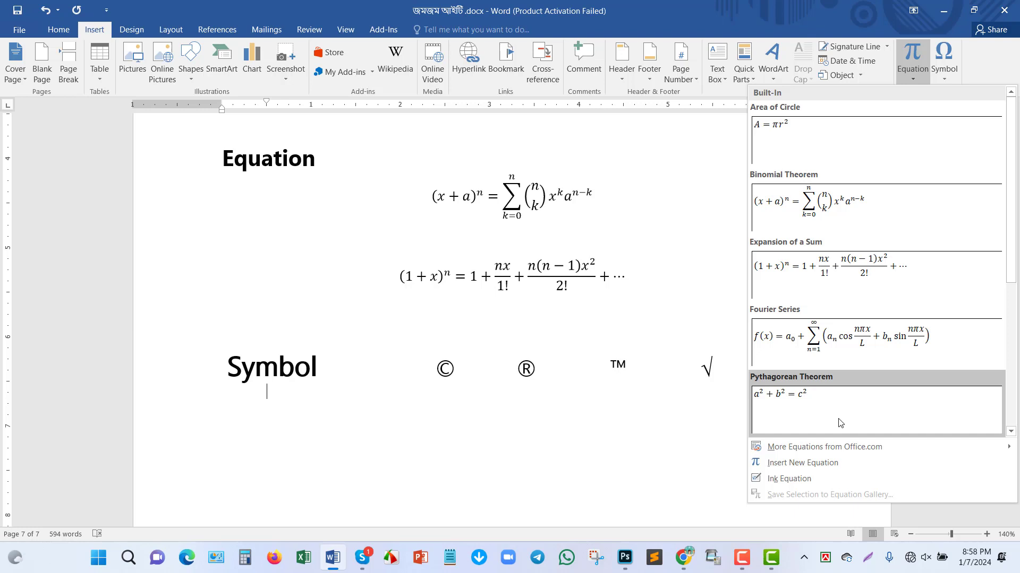
{"action": "left_click", "coordinate": [673, 321]}
Insert the built-in Trig Identity 1 equation on a new line below the (1+x)^n expansion equation
{"action": "left_click", "coordinate": [646, 280]}
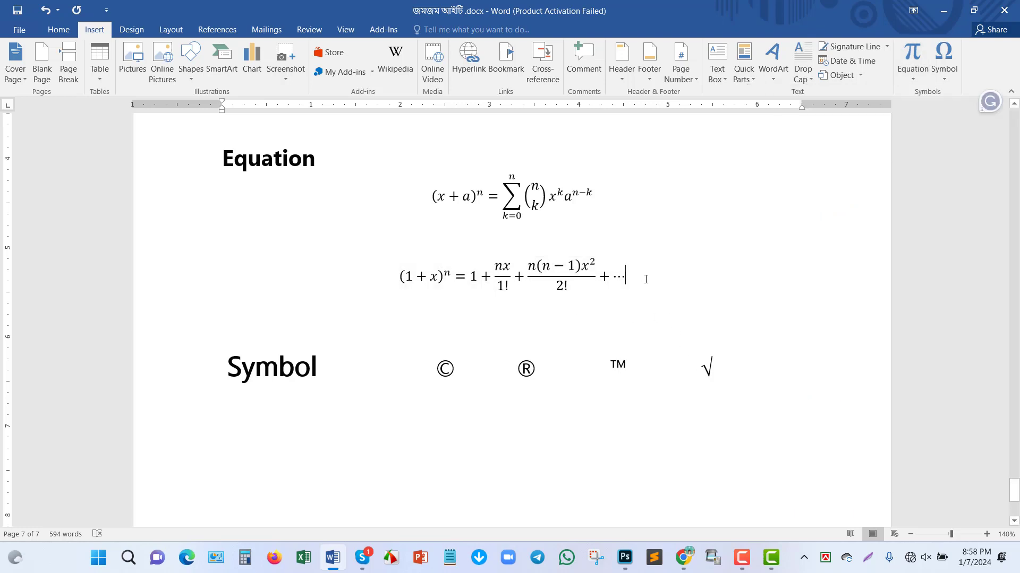
{"action": "key", "text": "Return"}
{"action": "key", "text": "Return"}
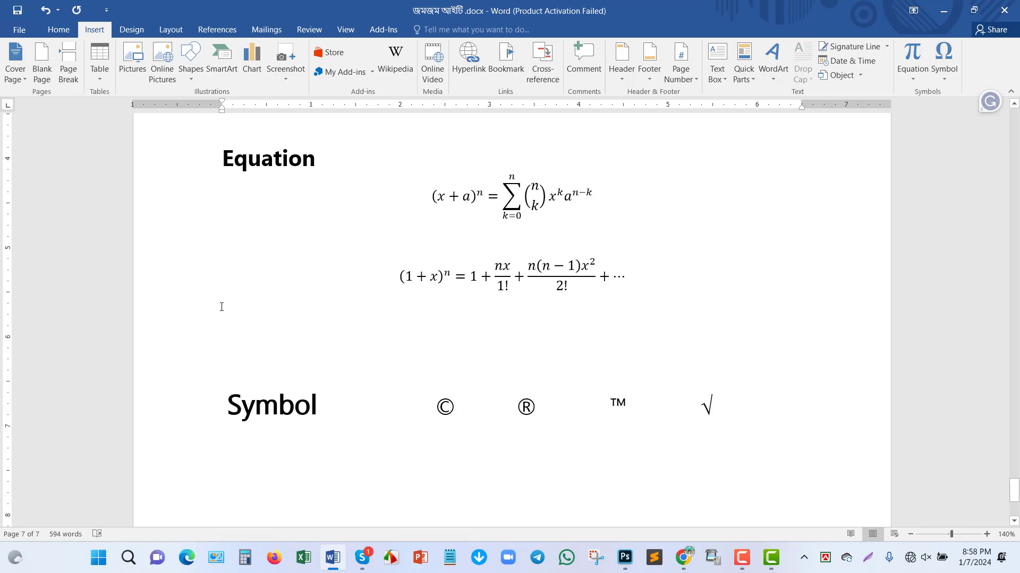
{"action": "left_click", "coordinate": [912, 77]}
{"action": "scroll", "coordinate": [888, 391], "scroll_direction": "down", "scroll_amount": 3}
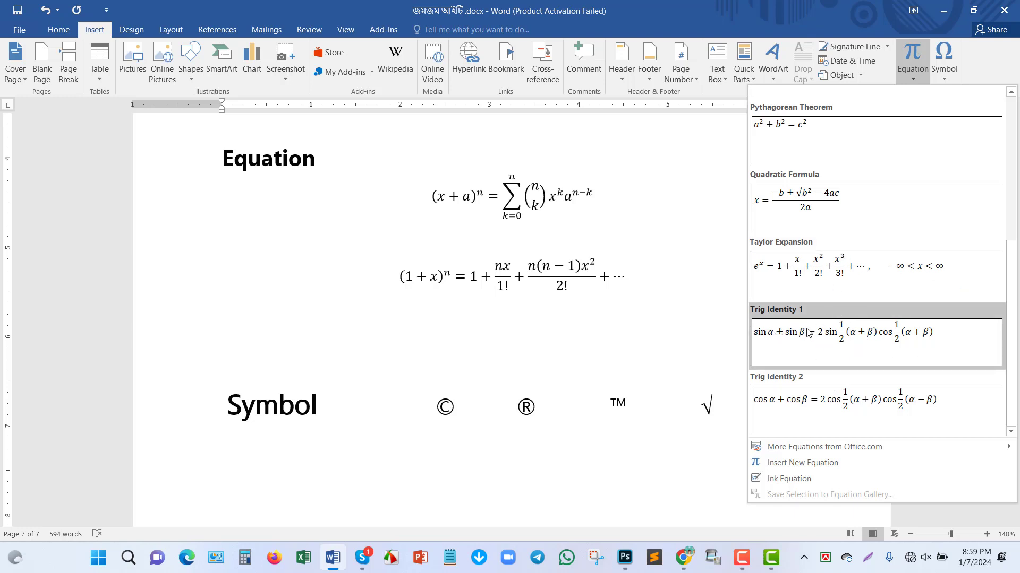
{"action": "left_click", "coordinate": [852, 356]}
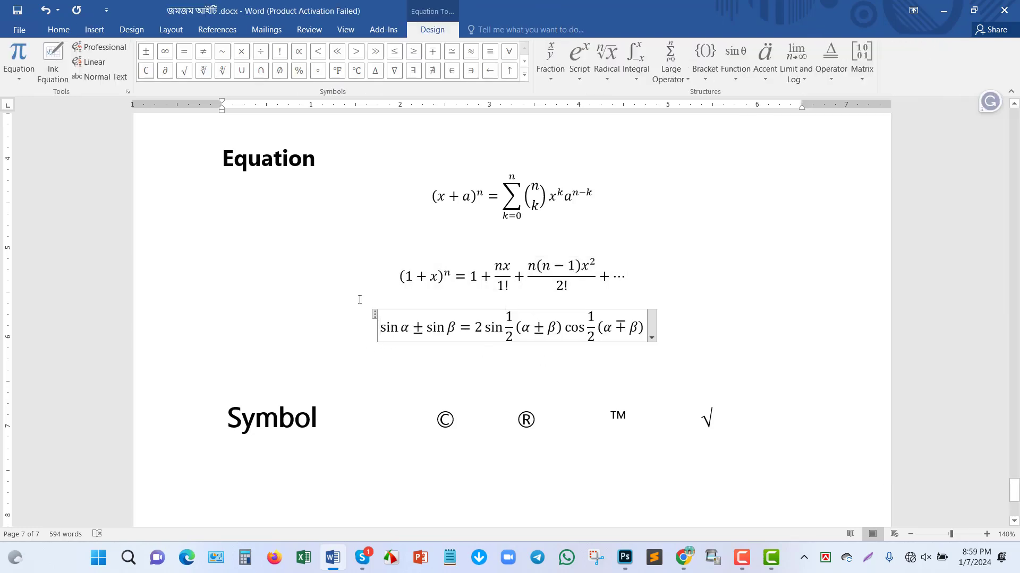
{"action": "left_click_drag", "start_coordinate": [390, 149], "coordinate": [650, 332]}
{"action": "left_click", "coordinate": [335, 159]}
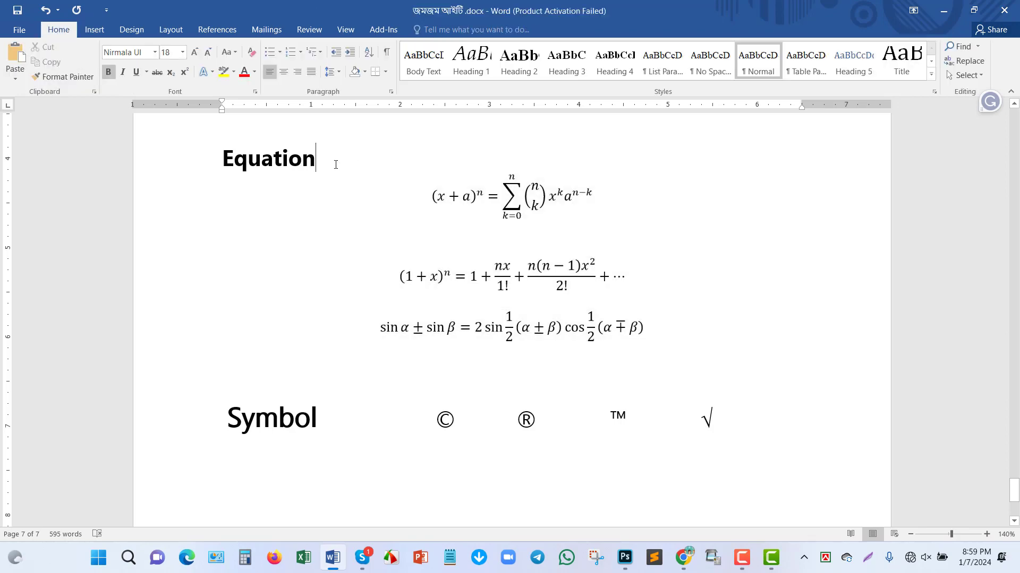
{"action": "left_click_drag", "start_coordinate": [335, 160], "coordinate": [207, 166]}
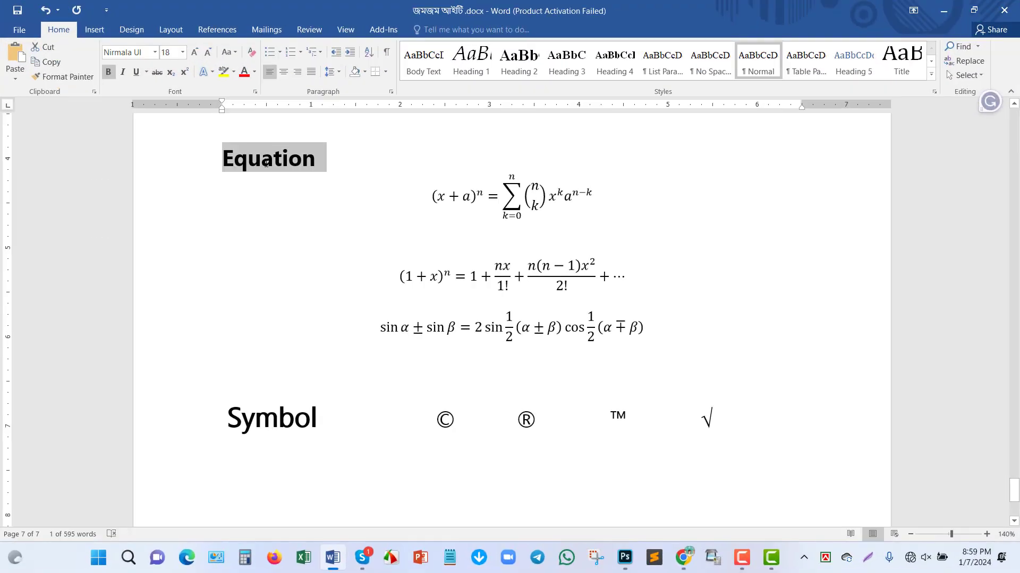
{"action": "left_click", "coordinate": [262, 161]}
{"action": "scroll", "coordinate": [725, 337], "scroll_direction": "down", "scroll_amount": 2}
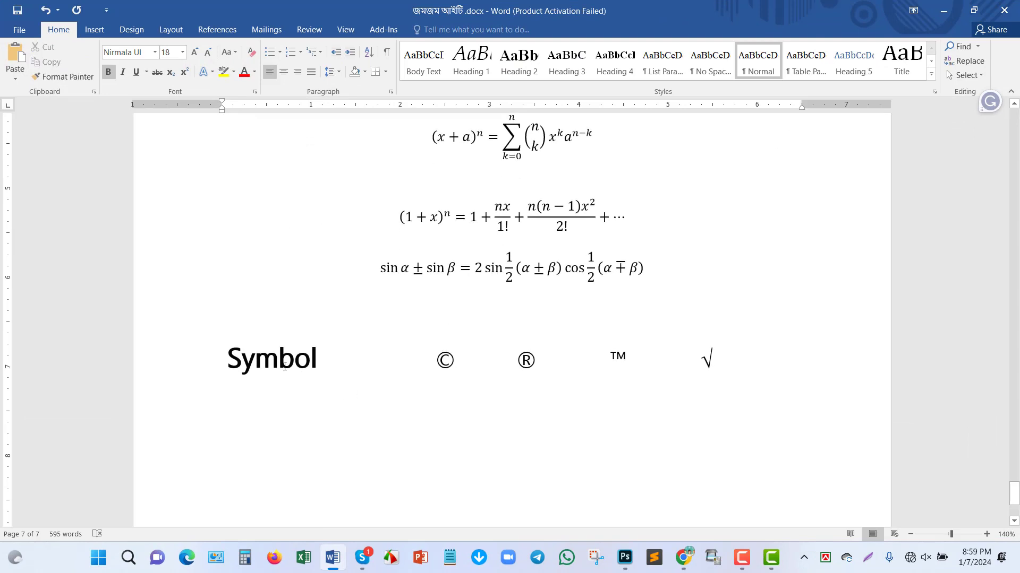
{"action": "left_click_drag", "start_coordinate": [278, 366], "coordinate": [352, 392]}
{"action": "left_click", "coordinate": [353, 392]}
{"action": "left_click_drag", "start_coordinate": [428, 369], "coordinate": [664, 428]}
{"action": "left_click", "coordinate": [458, 417]}
{"action": "left_click_drag", "start_coordinate": [516, 370], "coordinate": [560, 363]}
{"action": "left_click", "coordinate": [591, 366]}
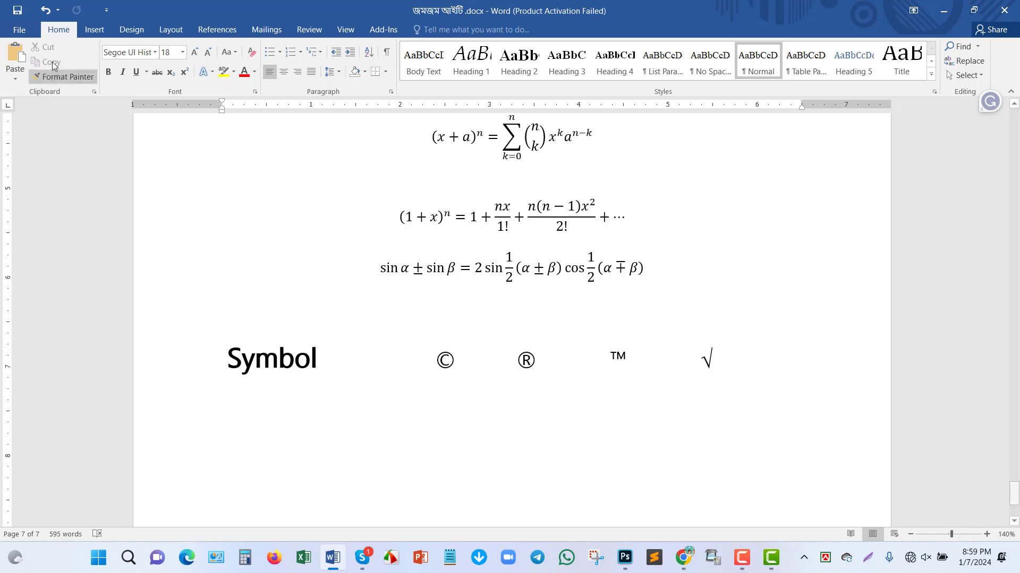
Open the full Symbol dialog and examine the list of special characters with their shortcut keys
{"action": "left_click", "coordinate": [91, 34]}
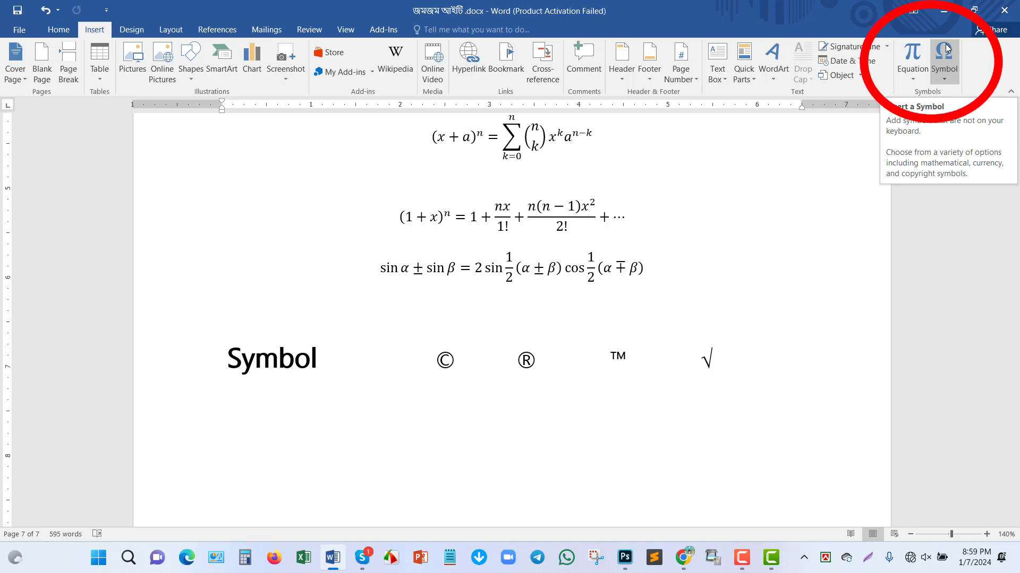
{"action": "left_click", "coordinate": [946, 77]}
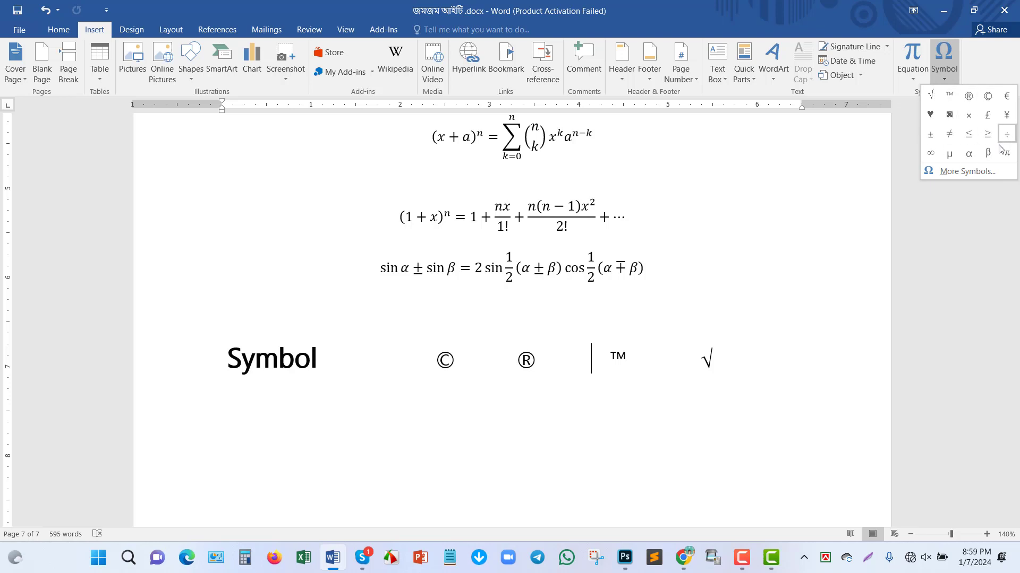
{"action": "left_click", "coordinate": [965, 171]}
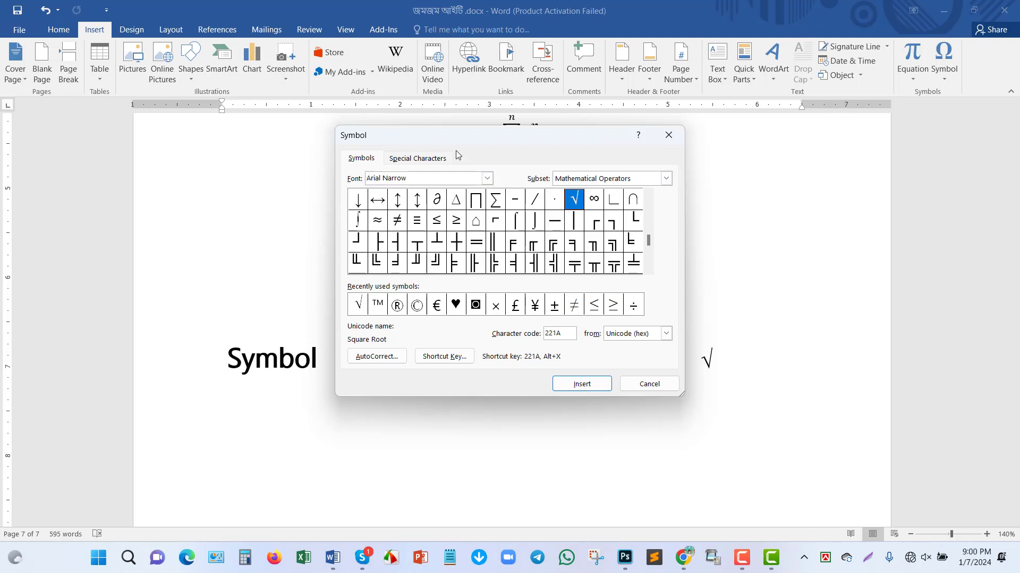
{"action": "left_click", "coordinate": [412, 162]}
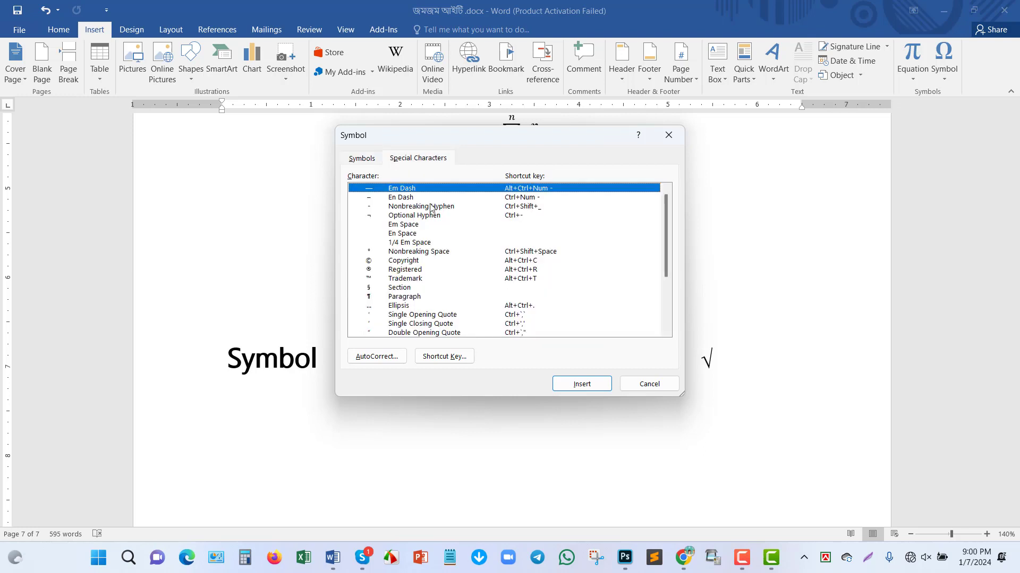
{"action": "scroll", "coordinate": [451, 255], "scroll_direction": "down", "scroll_amount": 3}
{"action": "scroll", "coordinate": [451, 255], "scroll_direction": "up", "scroll_amount": 3}
{"action": "scroll", "coordinate": [444, 266], "scroll_direction": "down", "scroll_amount": 3}
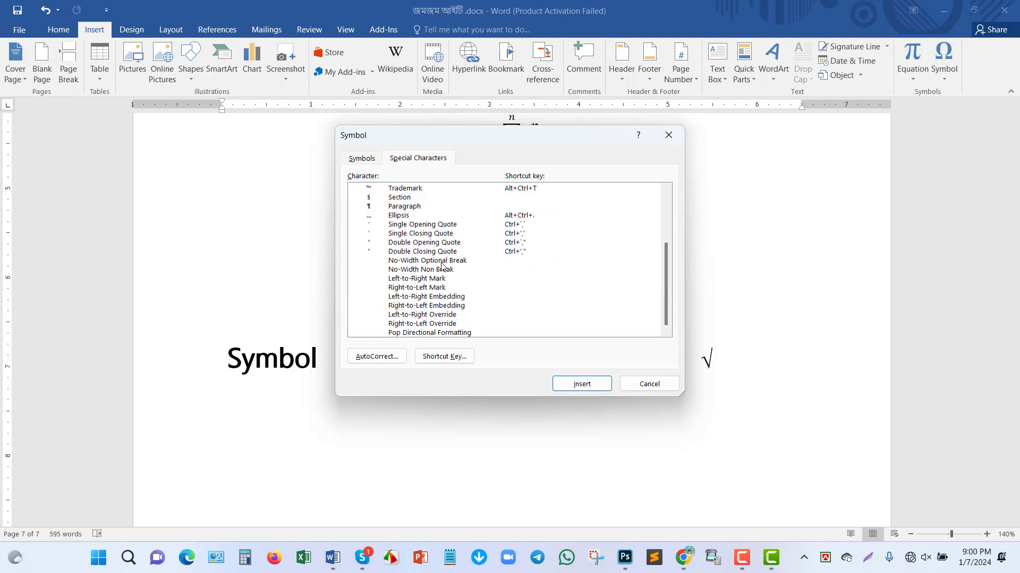
{"action": "scroll", "coordinate": [442, 267], "scroll_direction": "up", "scroll_amount": 3}
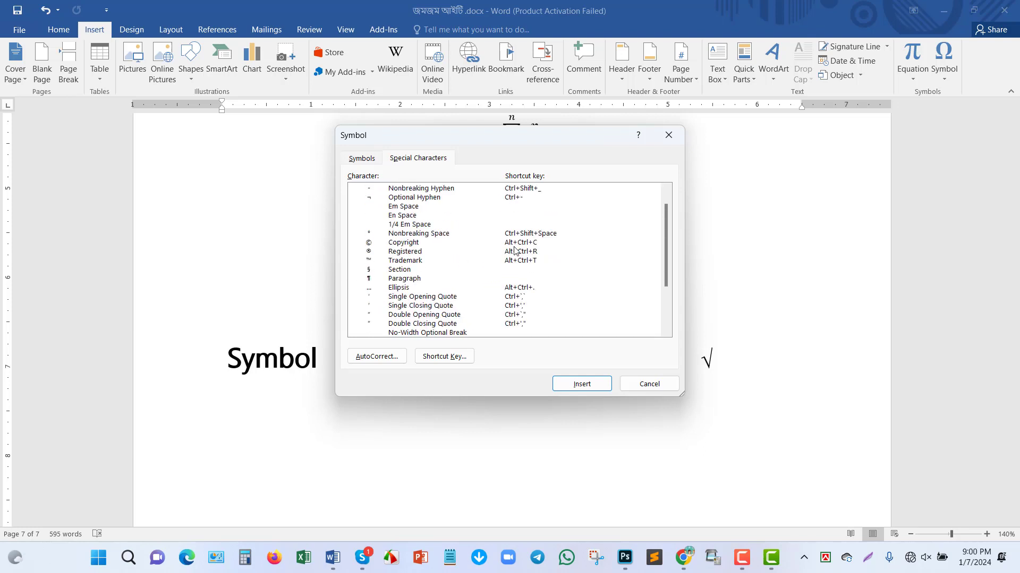
{"action": "scroll", "coordinate": [462, 255], "scroll_direction": "up", "scroll_amount": 1}
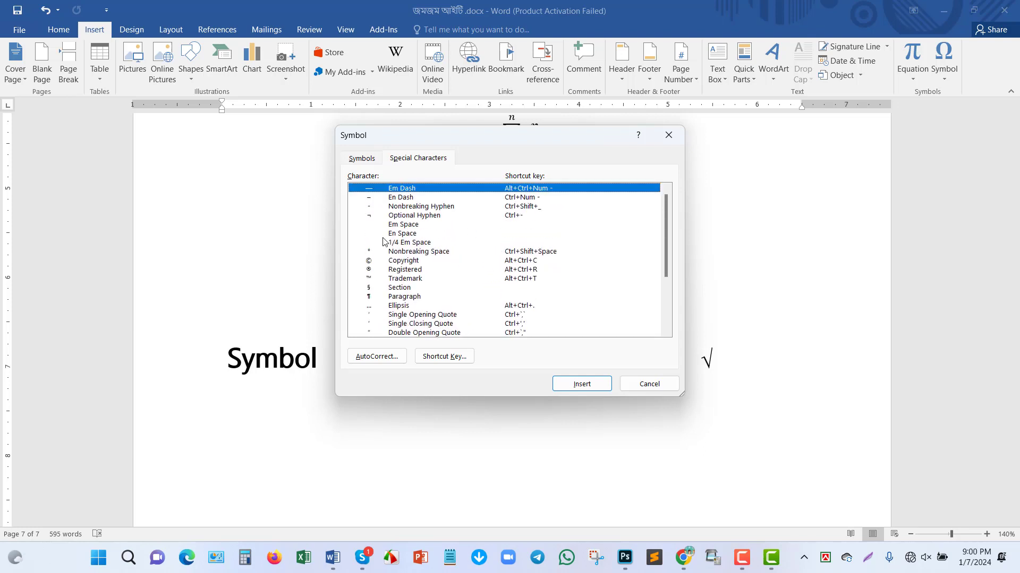
Check the available subsets of the Arial Narrow symbols and close the dialog without inserting anything
{"action": "left_click", "coordinate": [361, 159]}
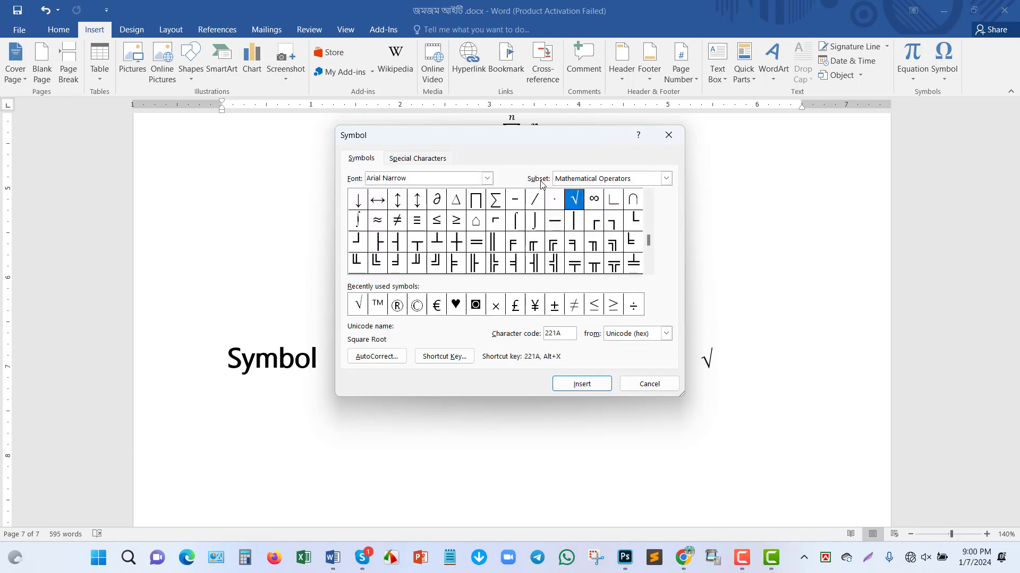
{"action": "left_click", "coordinate": [666, 179]}
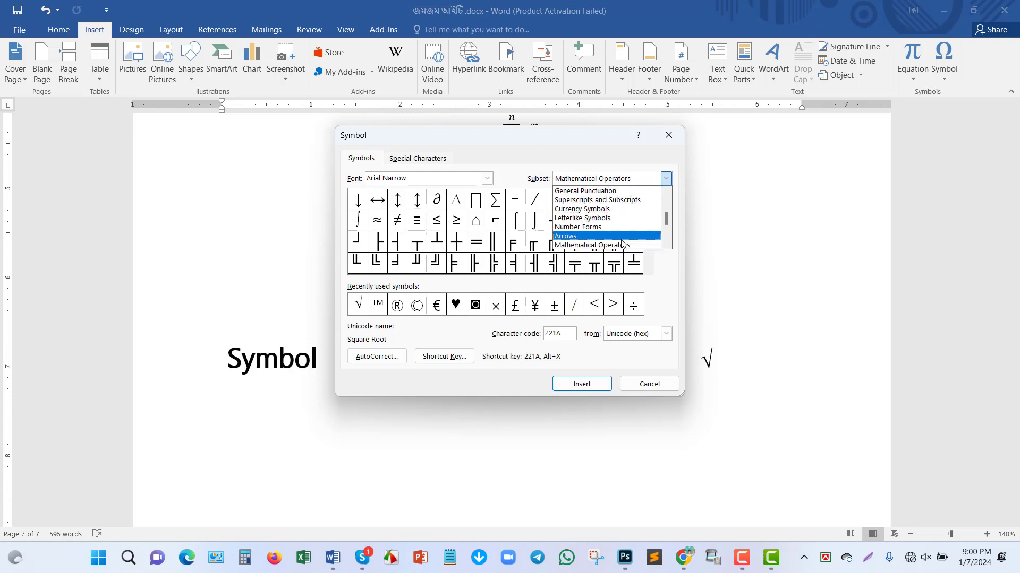
{"action": "left_click", "coordinate": [671, 142]}
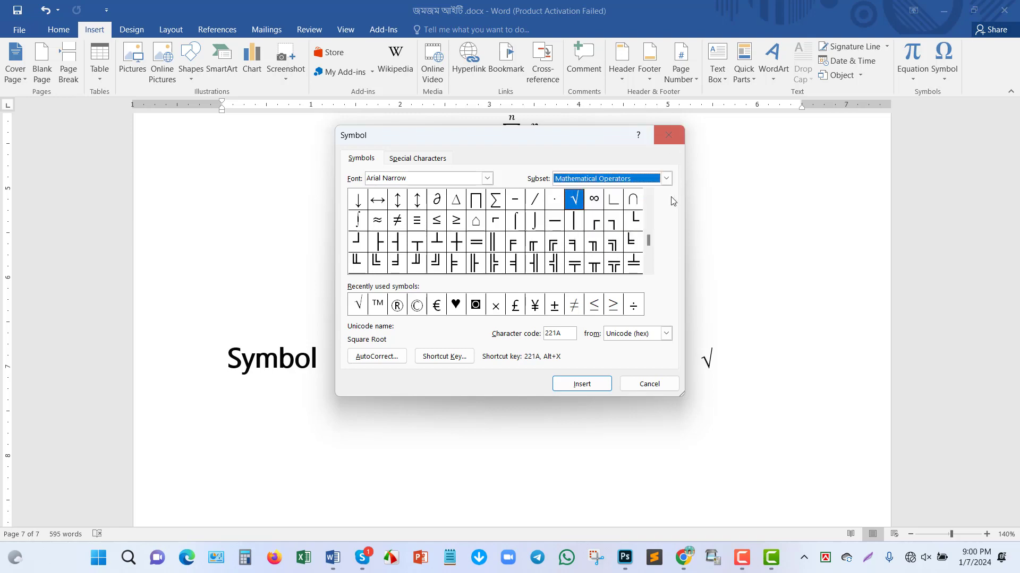
{"action": "left_click", "coordinate": [654, 385]}
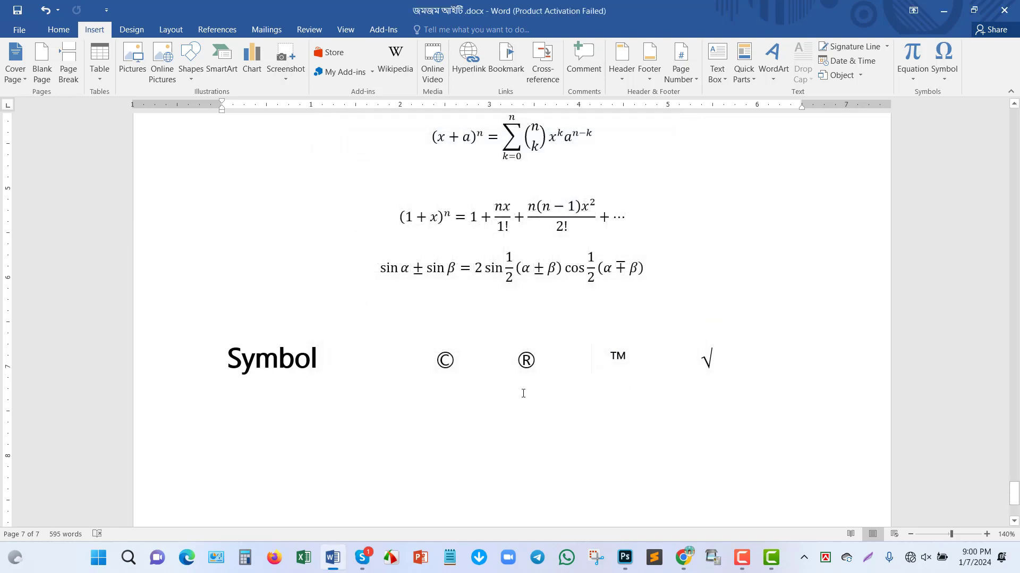
{"action": "scroll", "coordinate": [523, 394], "scroll_direction": "up", "scroll_amount": 3}
{"action": "scroll", "coordinate": [376, 354], "scroll_direction": "down", "scroll_amount": 1}
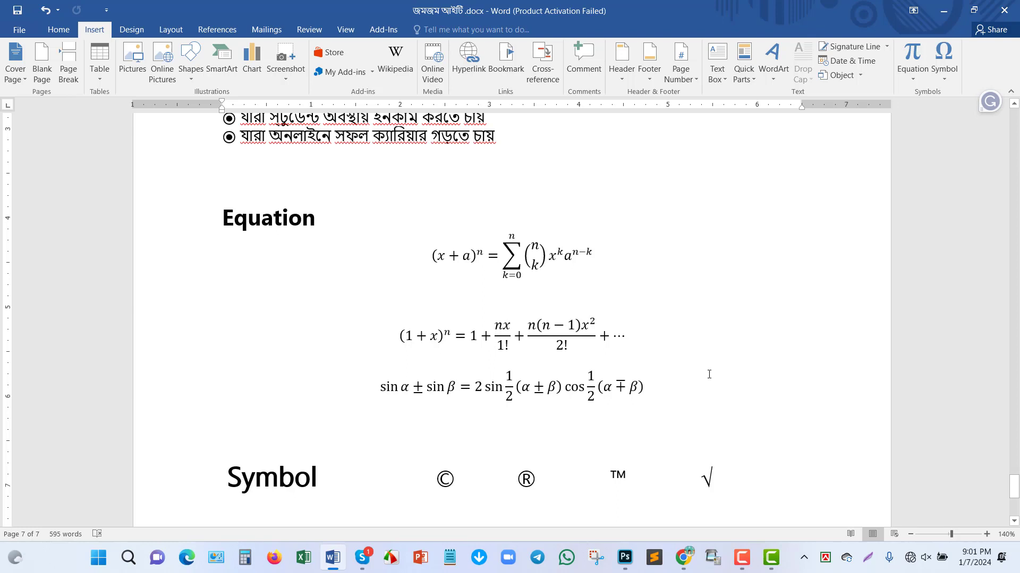
{"action": "scroll", "coordinate": [709, 374], "scroll_direction": "down", "scroll_amount": 1}
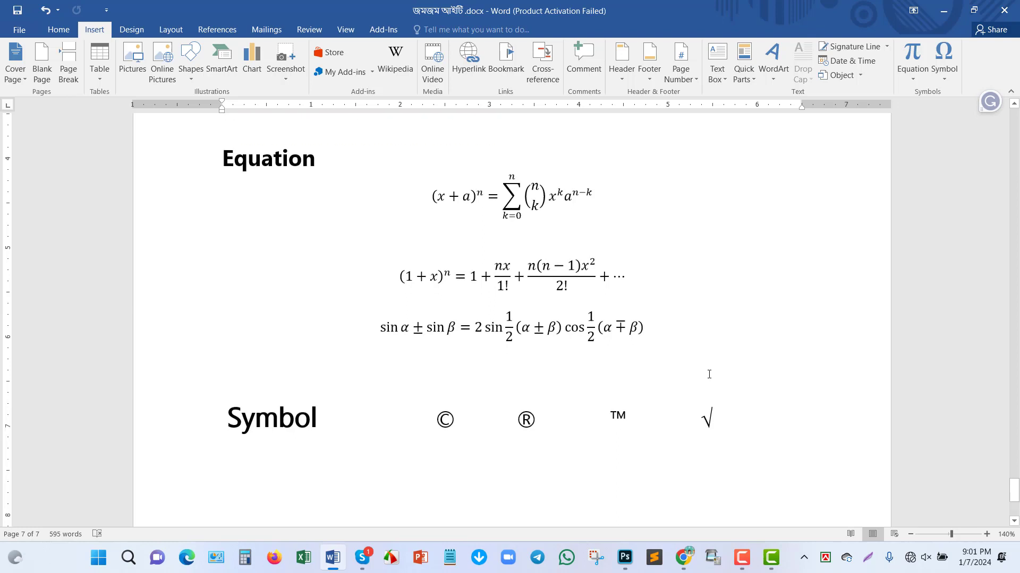